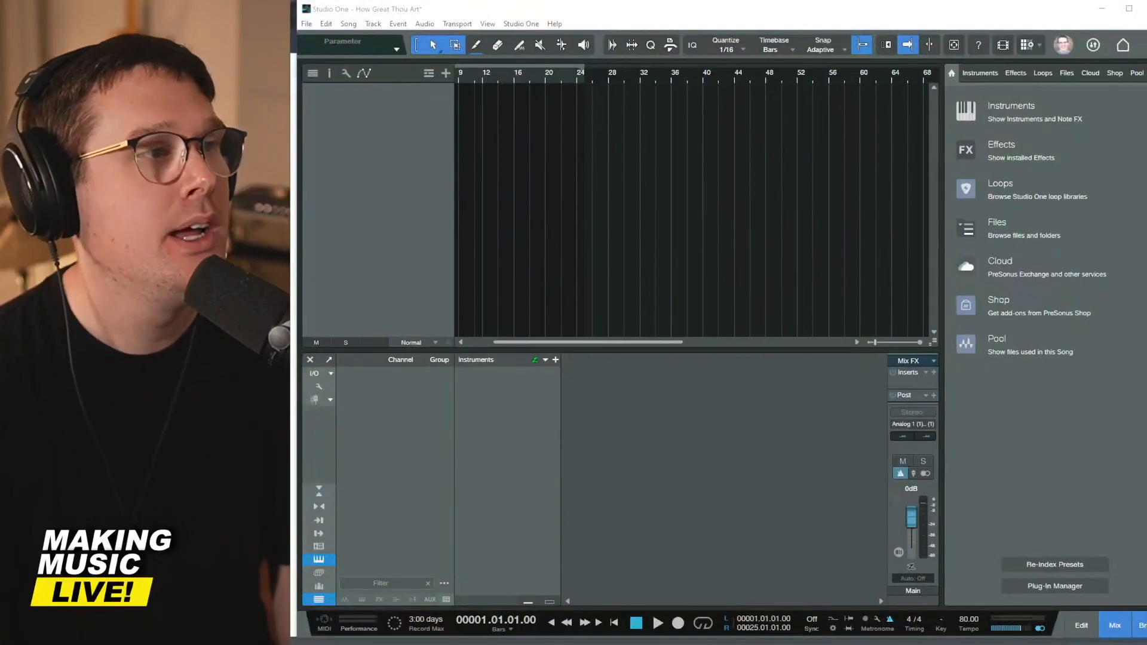
- Open the track creation dialog and examine the options for audio, instrument, automation and folder tracks
click(421, 122)
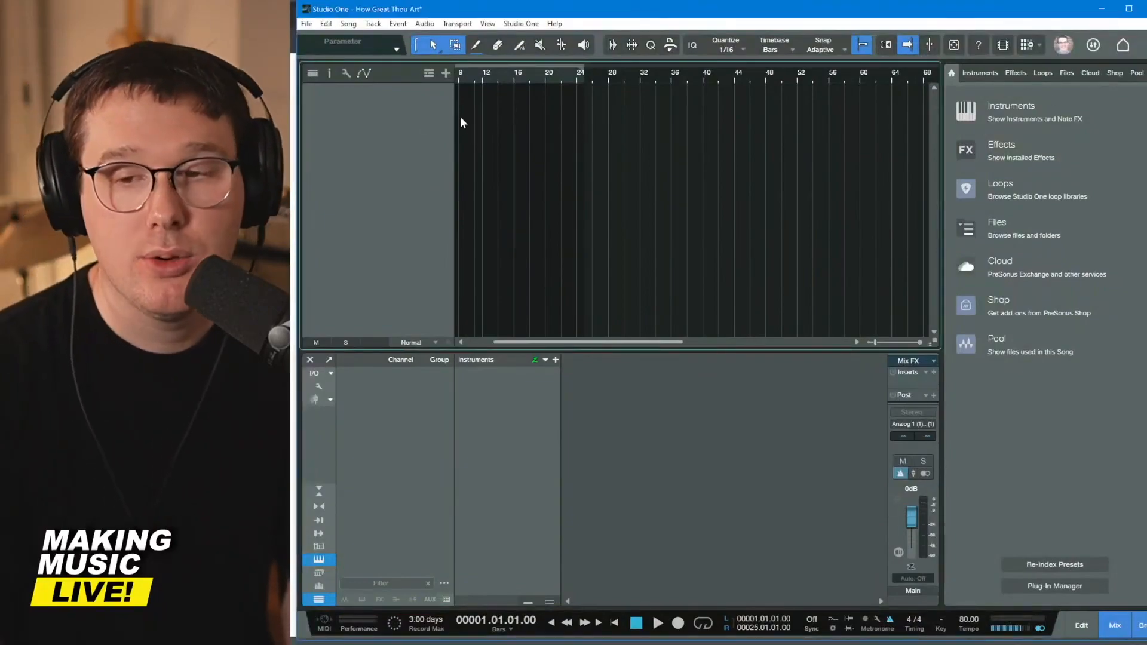
click(446, 76)
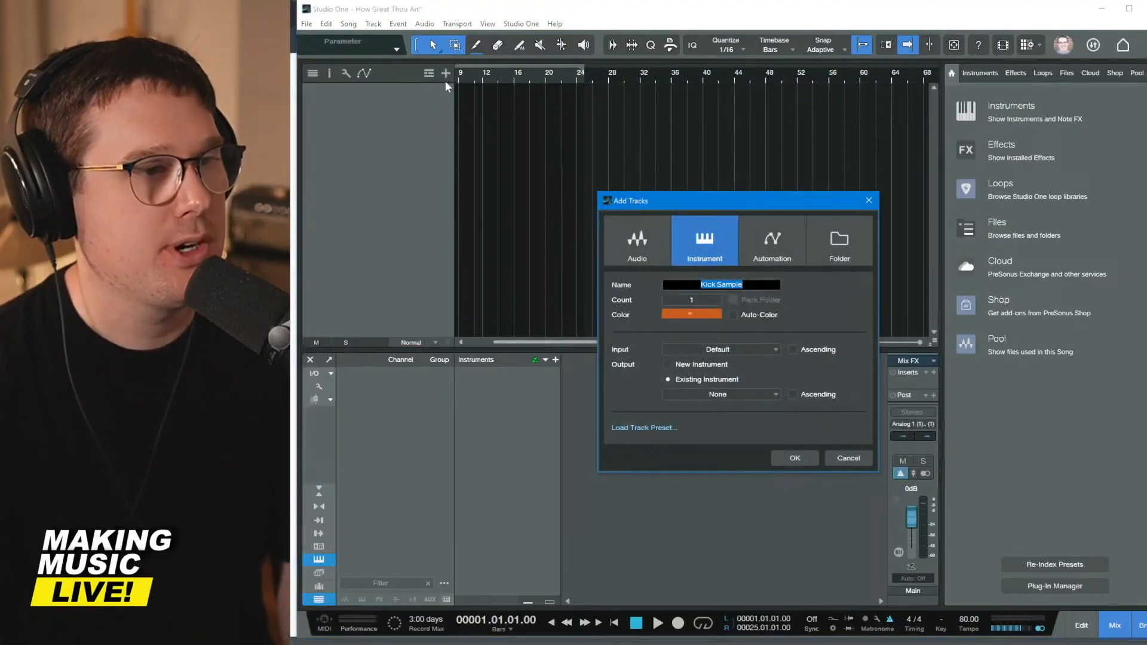
click(621, 242)
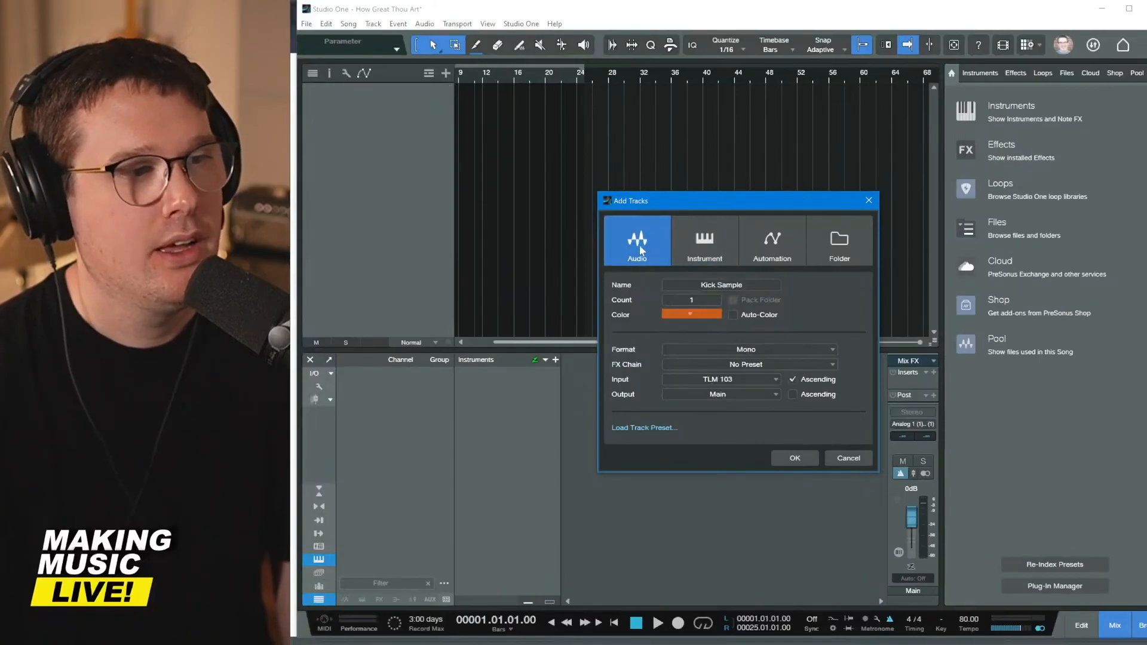
click(716, 242)
click(782, 244)
click(845, 248)
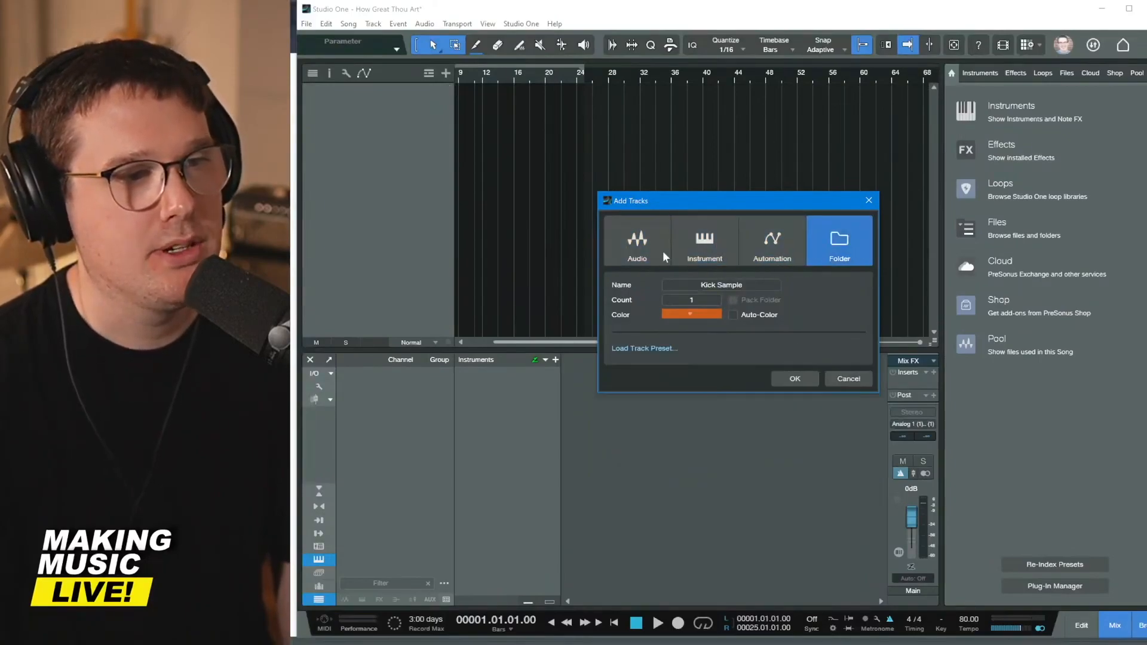
click(630, 245)
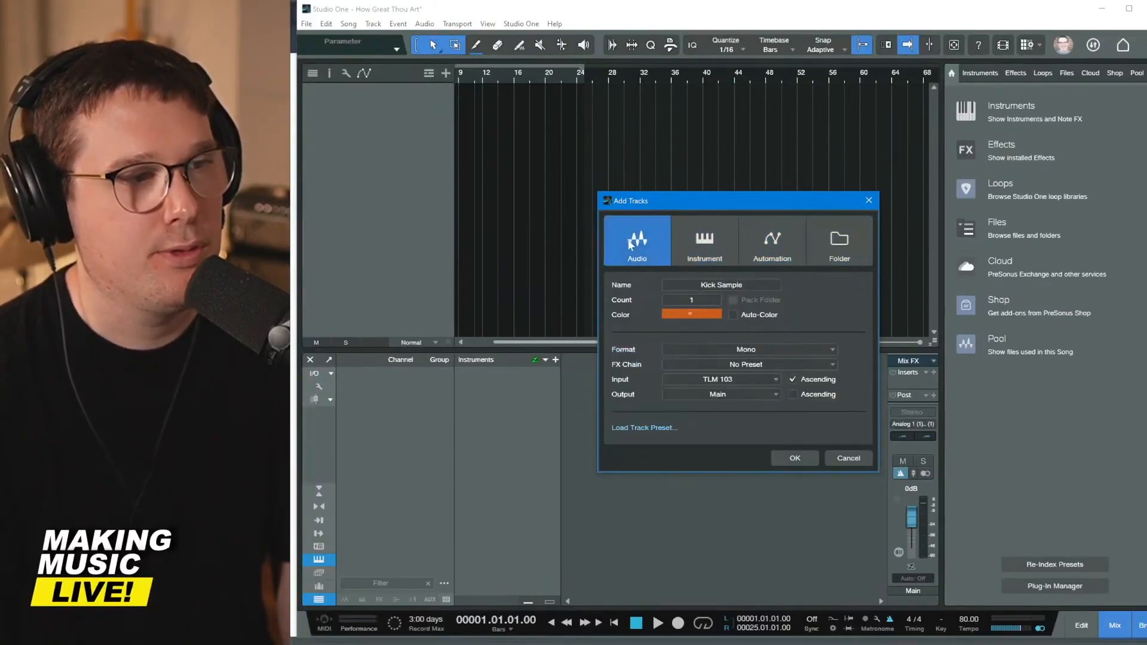
click(703, 263)
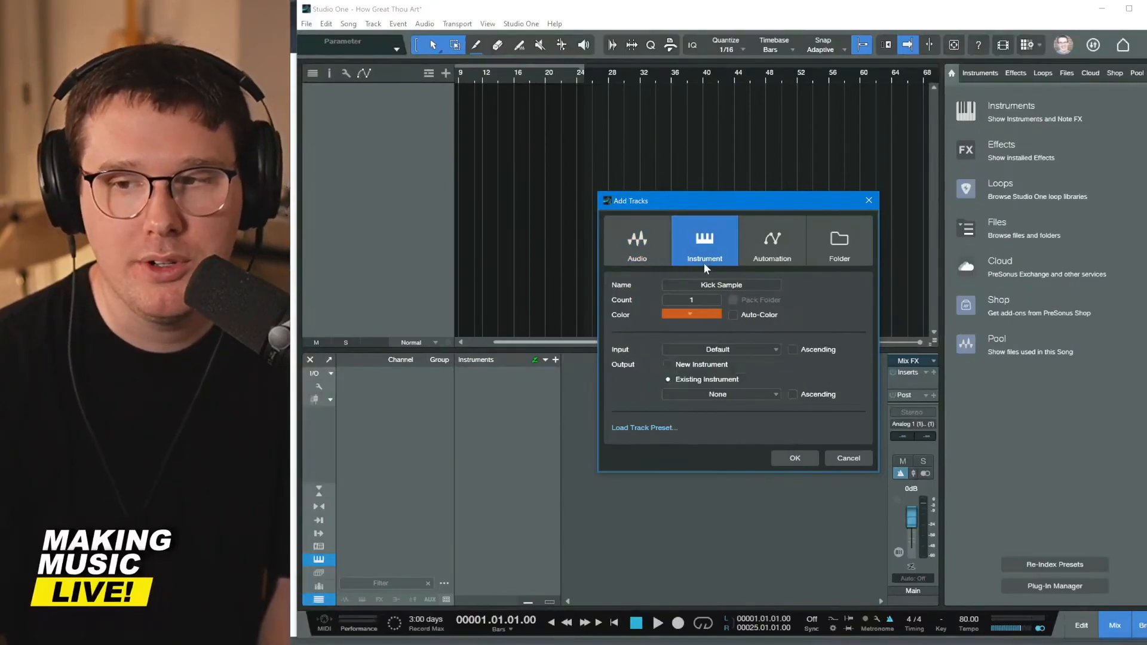
click(646, 262)
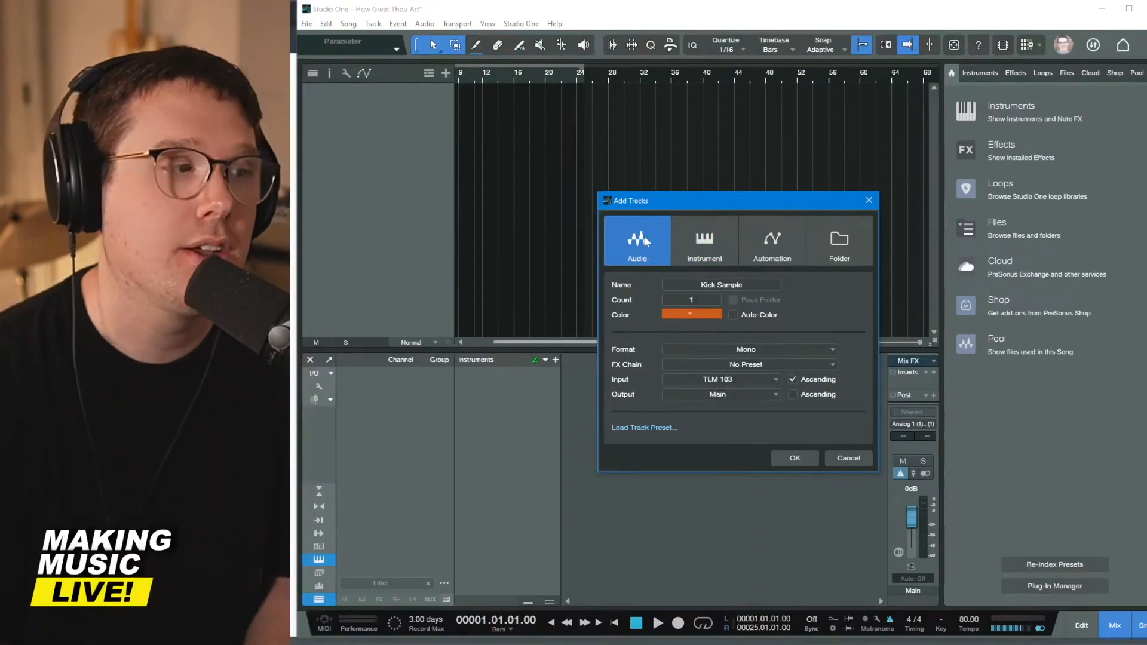
click(697, 251)
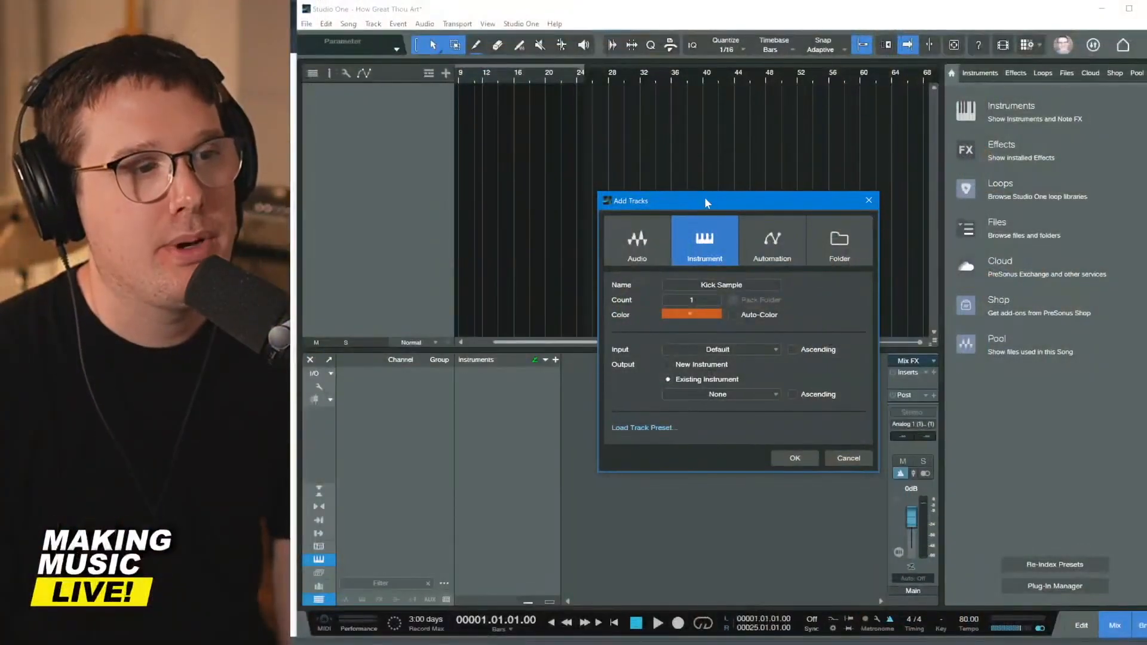
drag(704, 197, 710, 184)
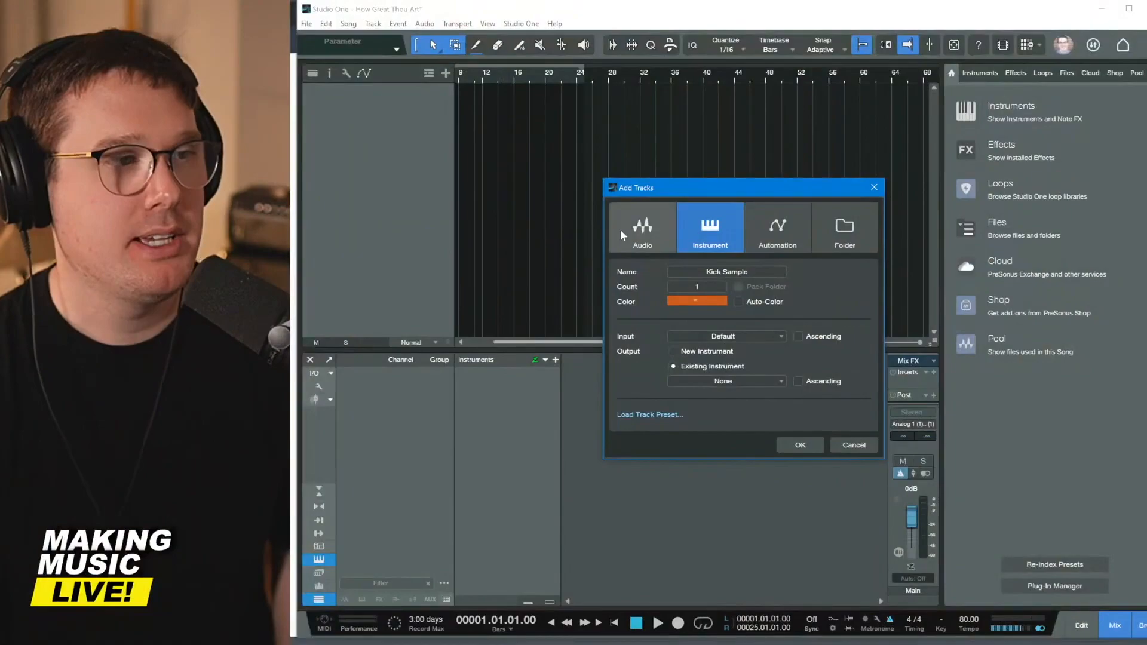
- Set up a new audio track named Guitar with a yellow colour and check the available inputs
click(623, 232)
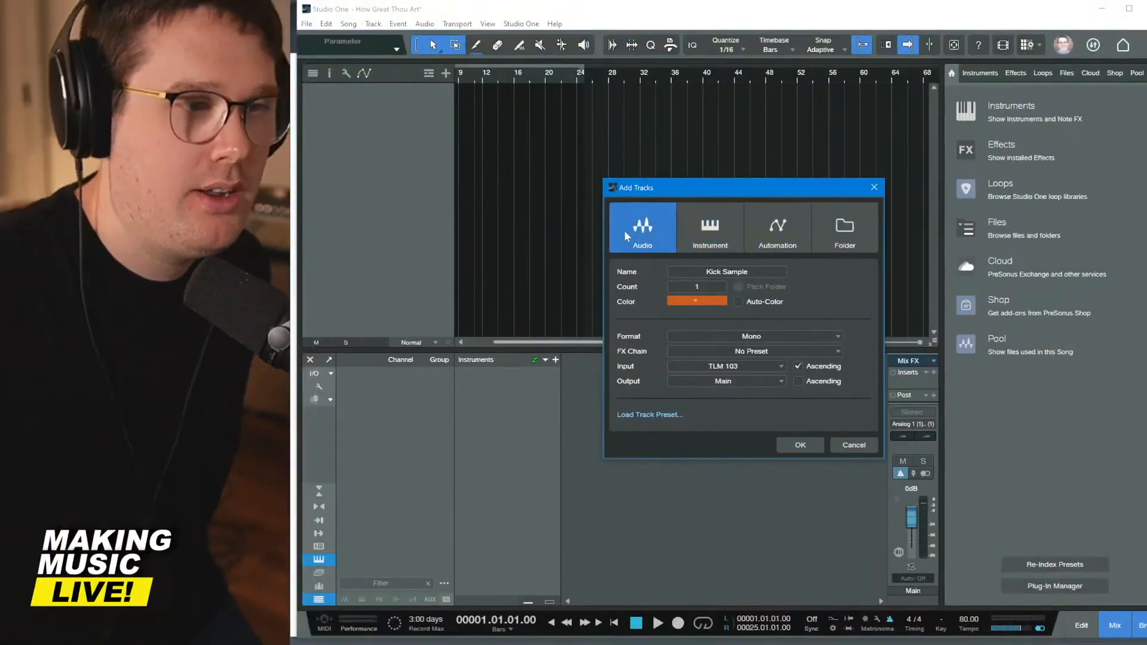
drag(697, 269, 786, 267)
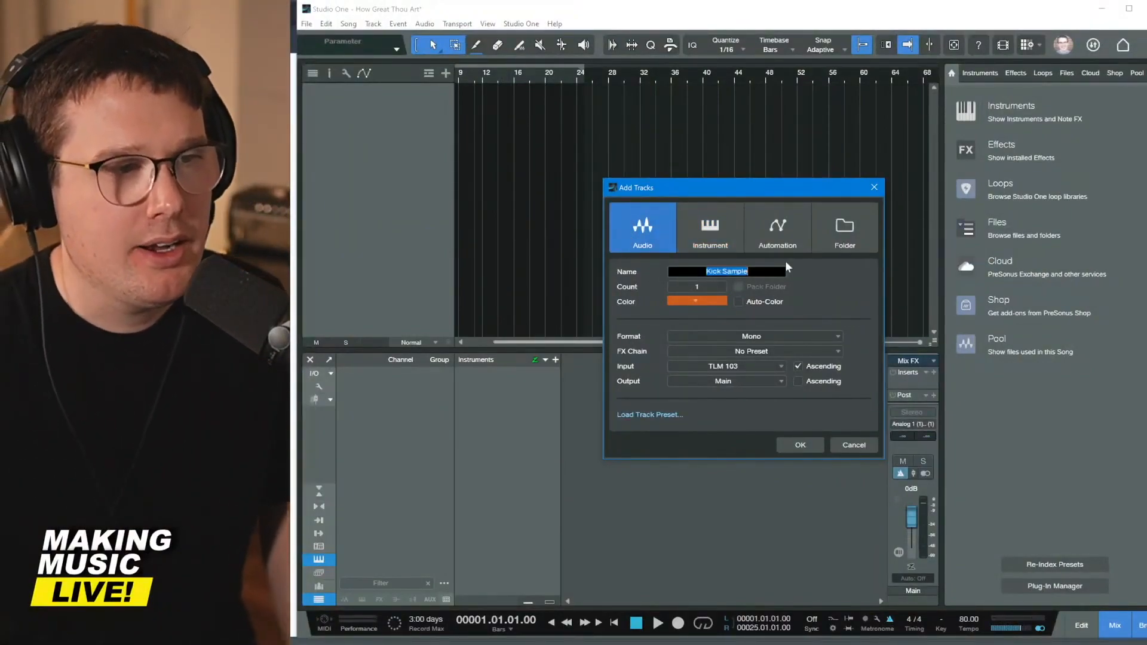
text(Guitar)
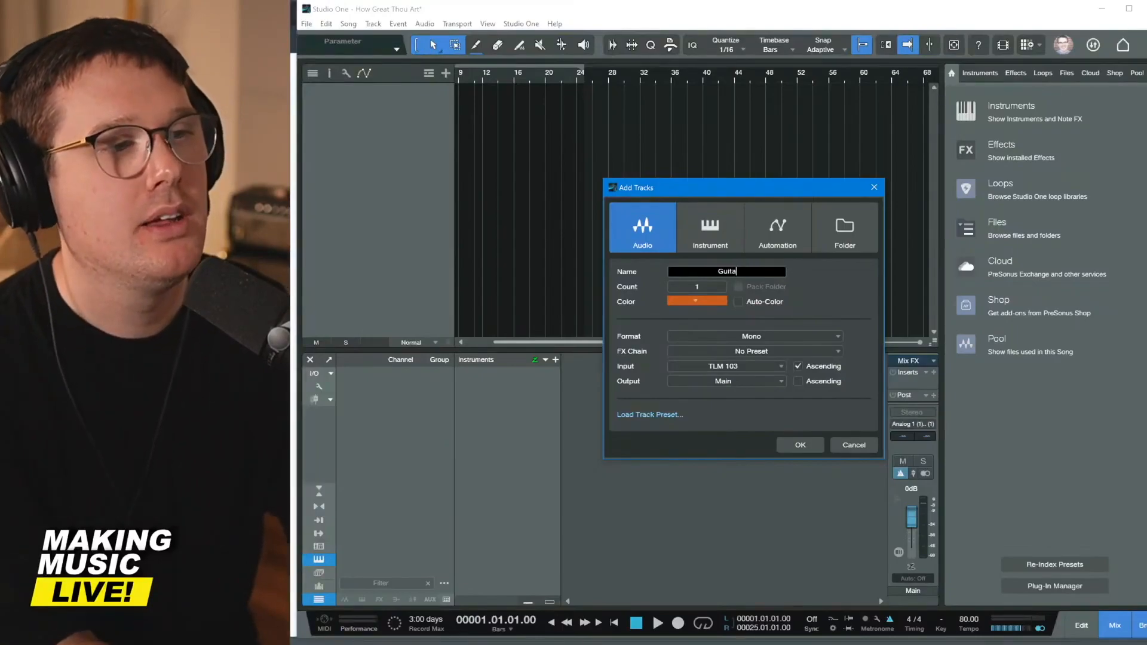
click(709, 303)
click(818, 321)
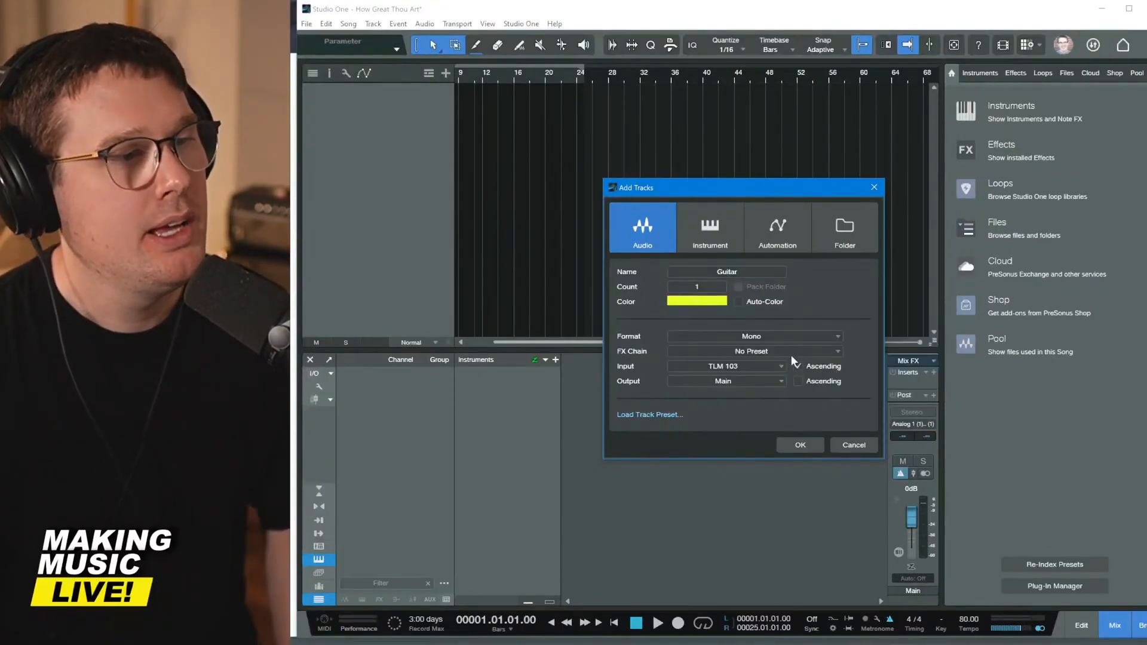
click(764, 364)
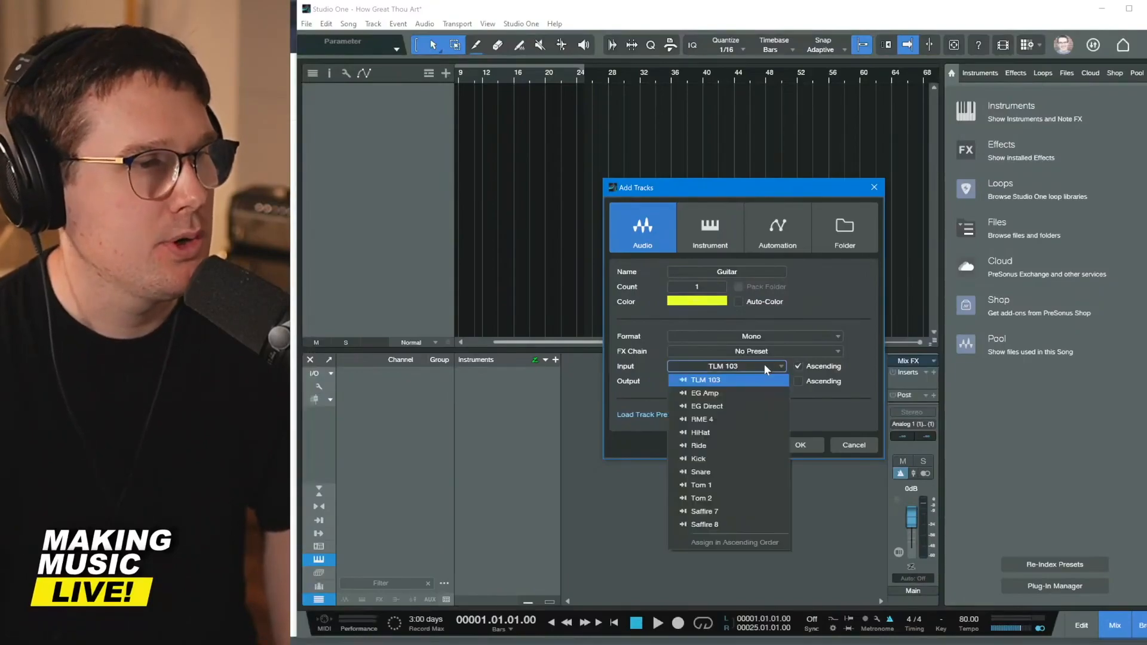
click(726, 317)
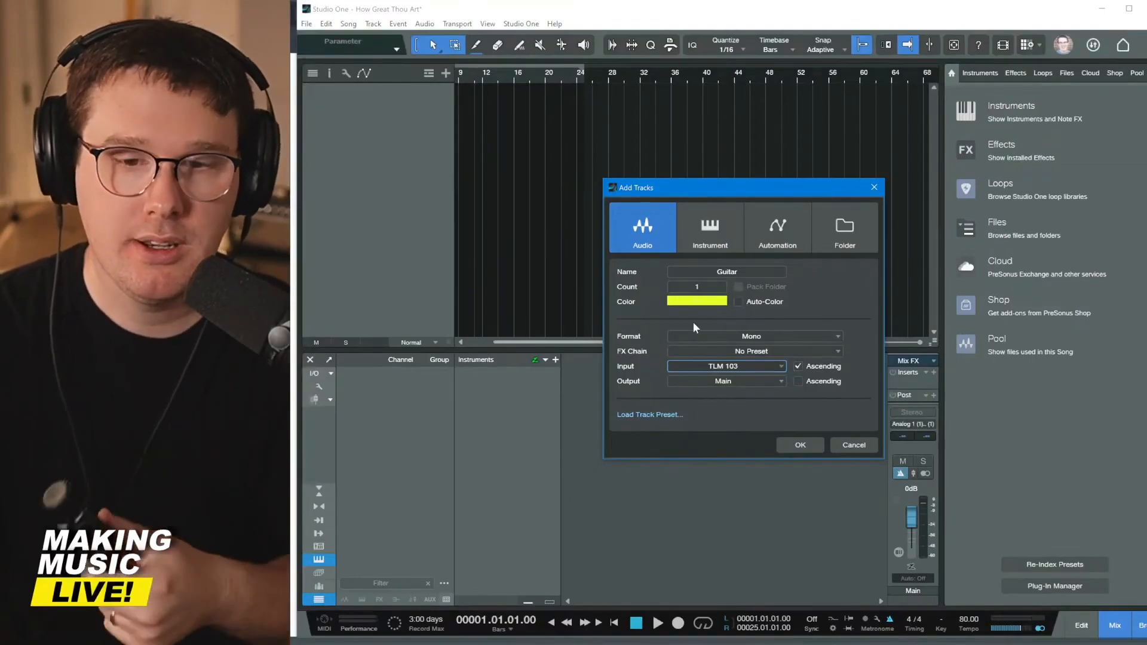
- Switch the new track to the instrument type, name it Fake Drums and colour it cyan
click(721, 231)
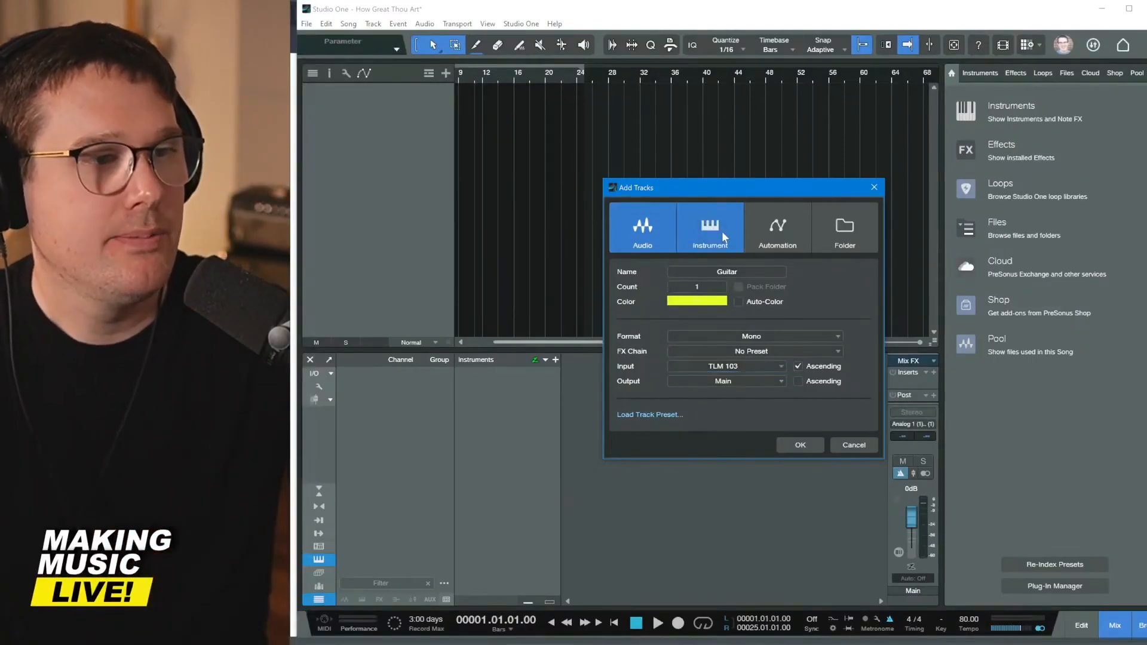
click(716, 271)
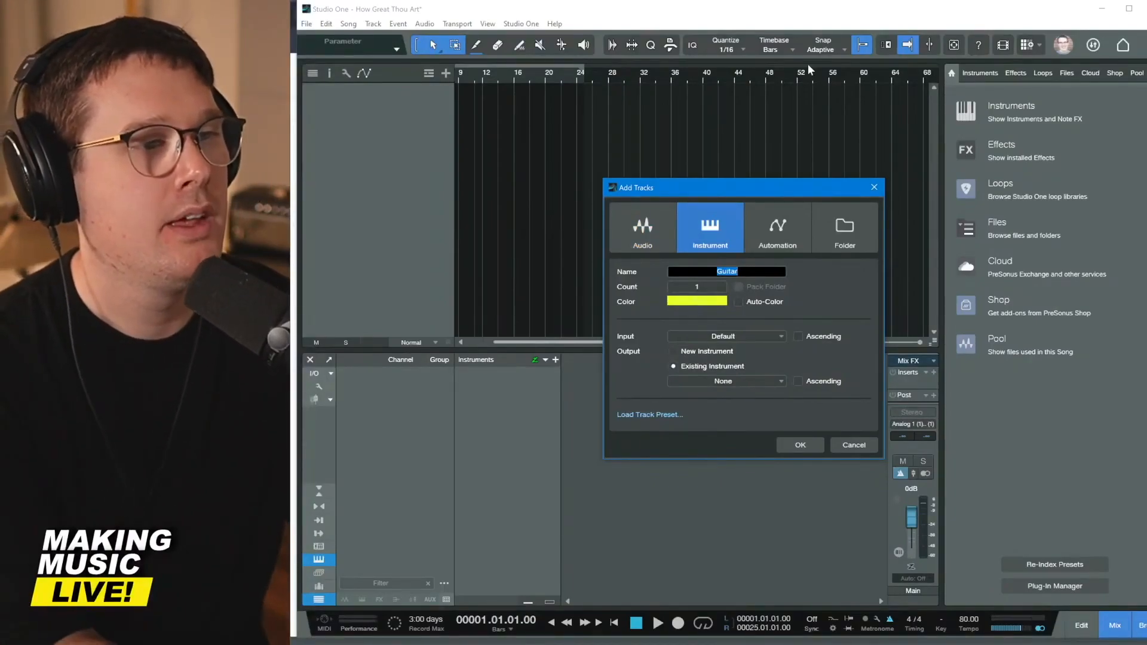
text(Fake Dru)
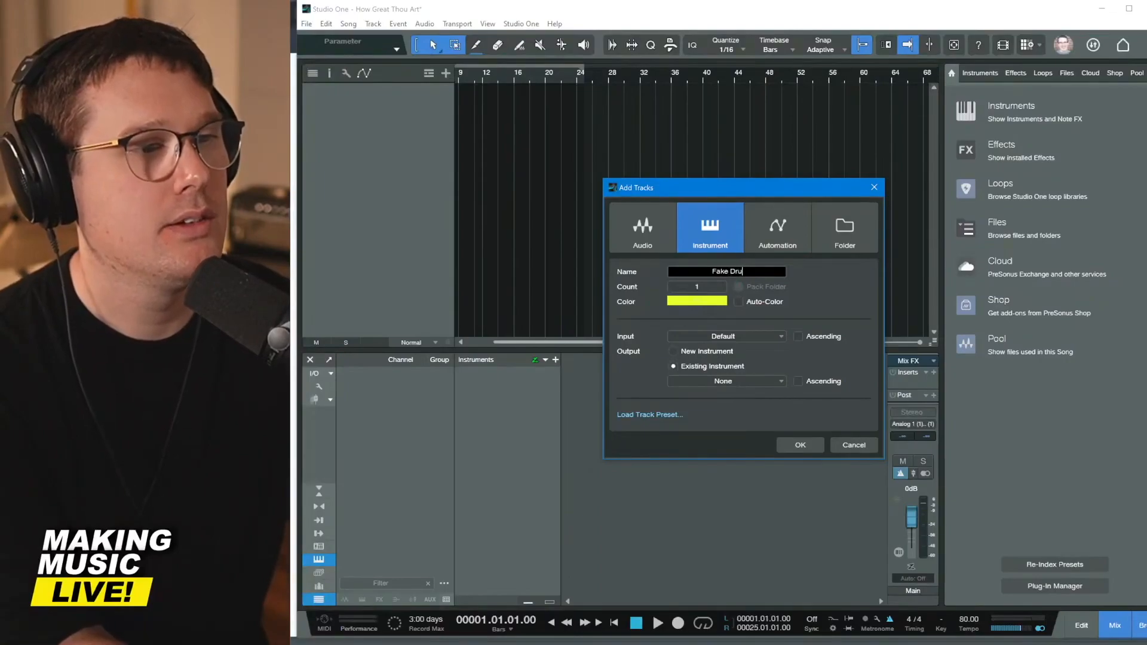
text(ms)
click(691, 302)
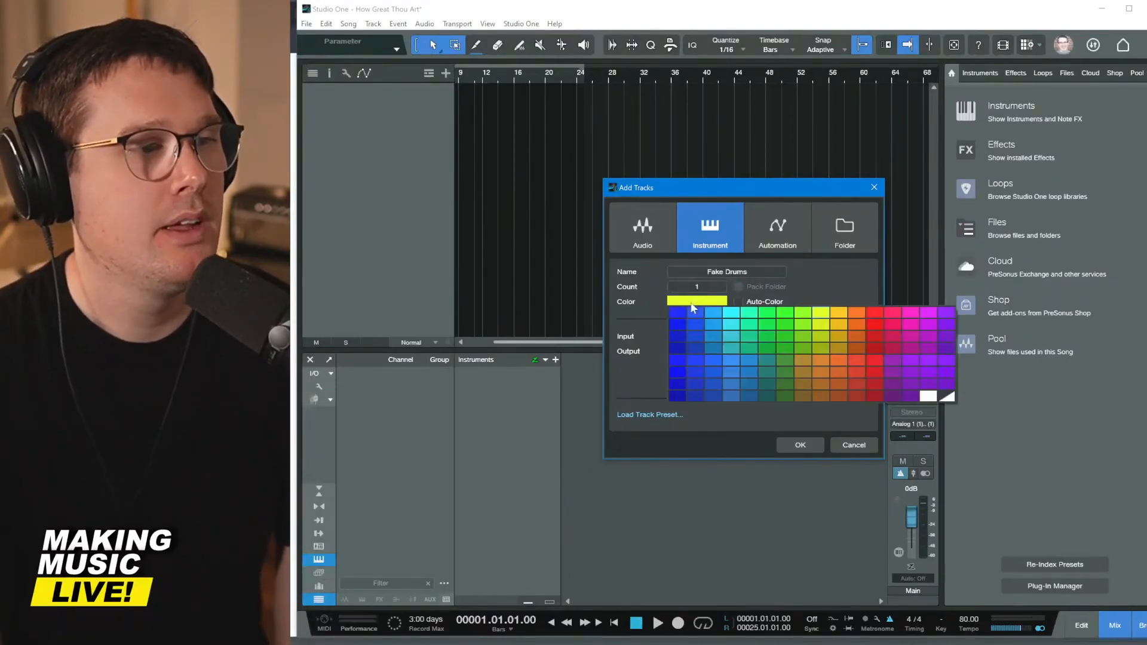
click(741, 316)
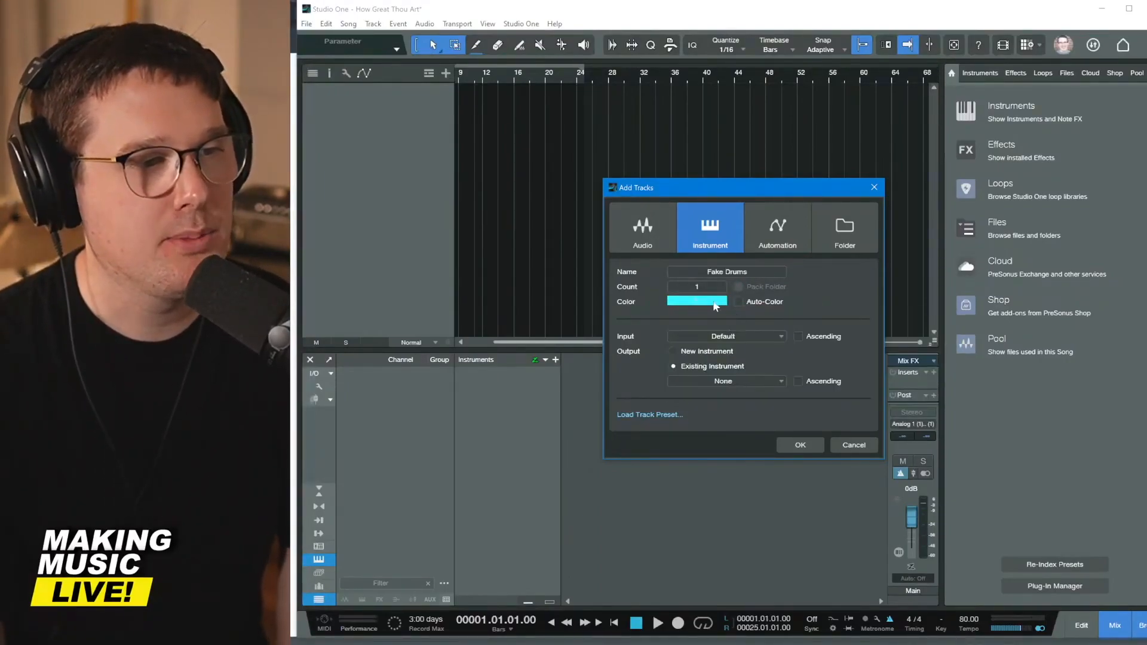
- Route the Fake Drums track to a new Impact instrument, keeping the Default input, and create the track
click(710, 337)
click(711, 339)
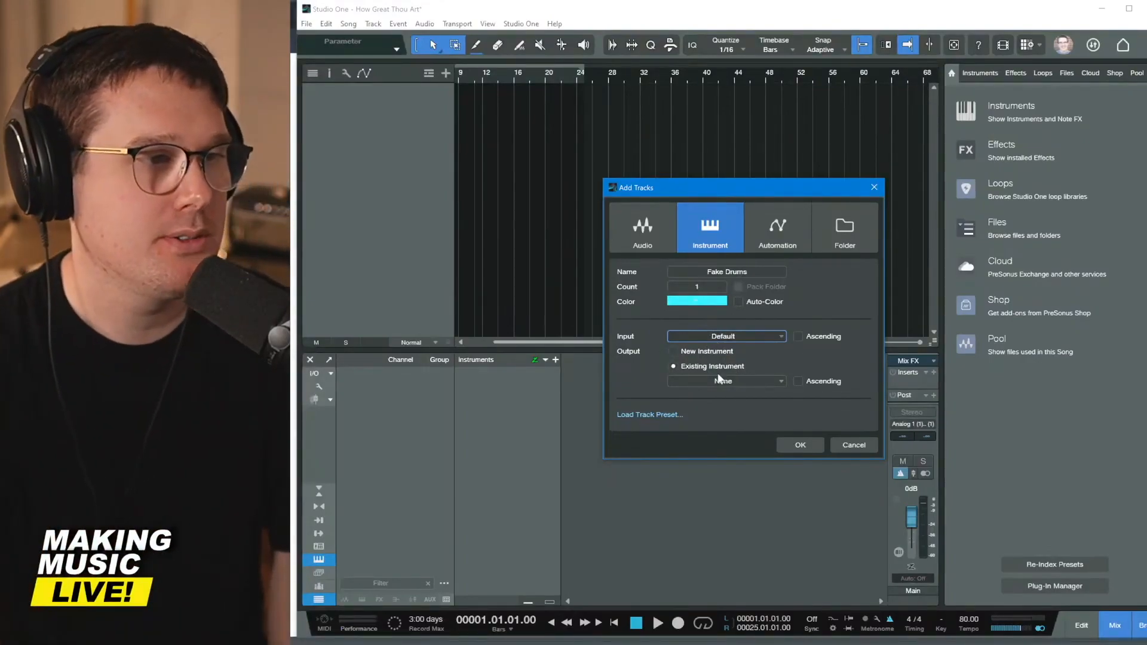
click(695, 382)
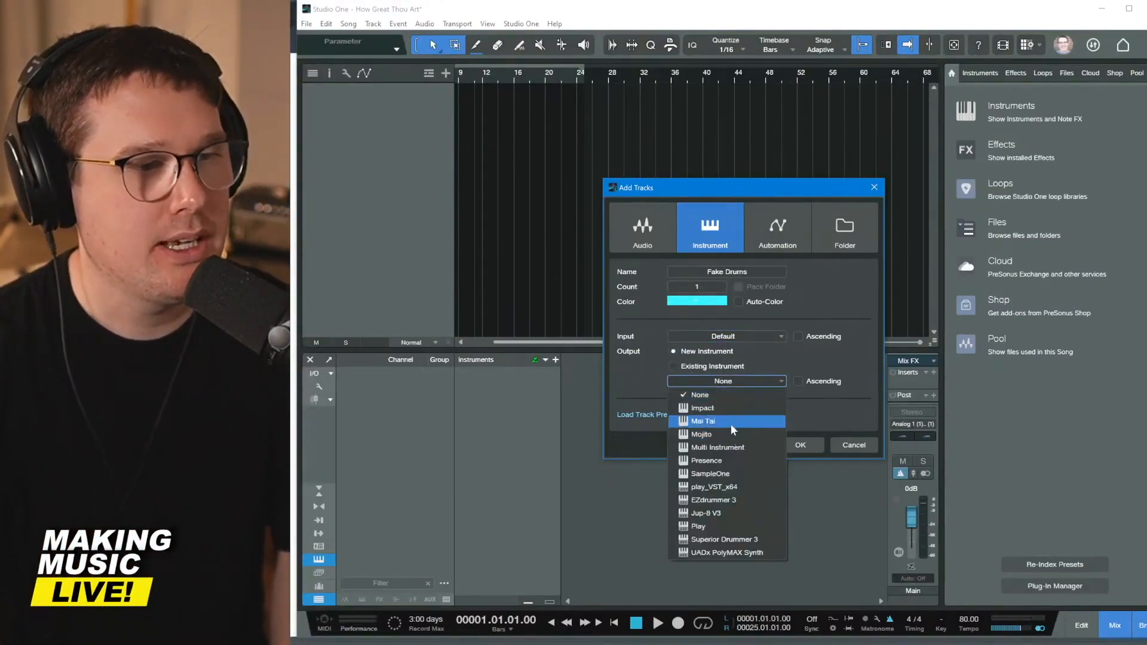
click(731, 408)
click(786, 440)
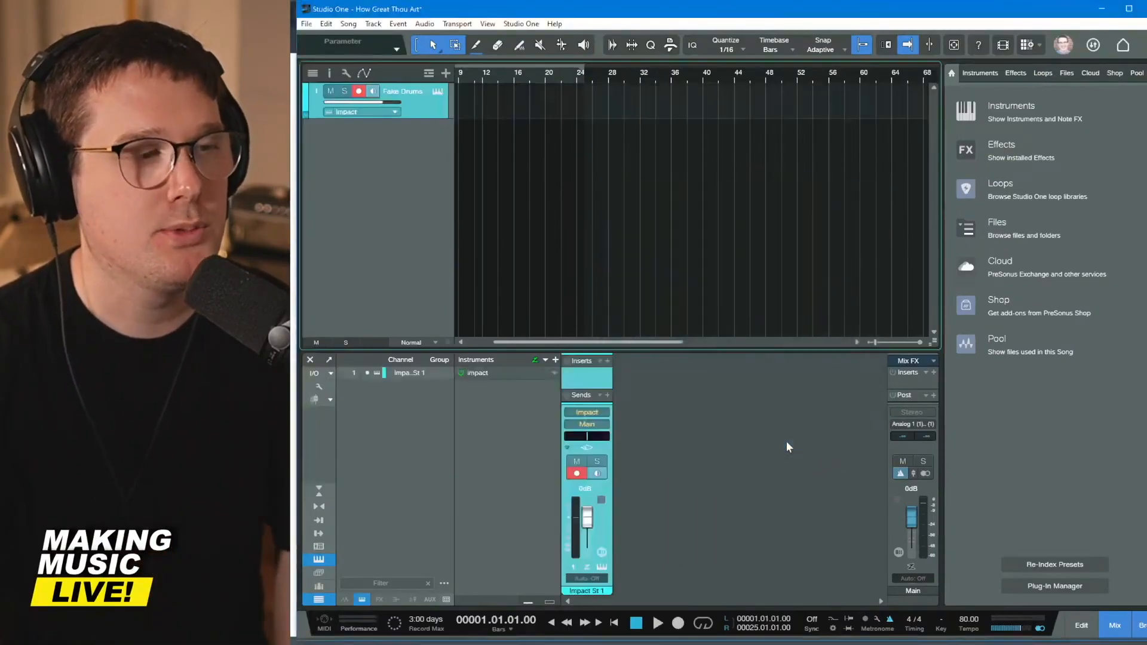
- Open the Fake Drums track's Impact instrument, load the Hazy and Lazy preset and reposition the instrument window so all pads are visible
click(439, 92)
drag(745, 107, 567, 128)
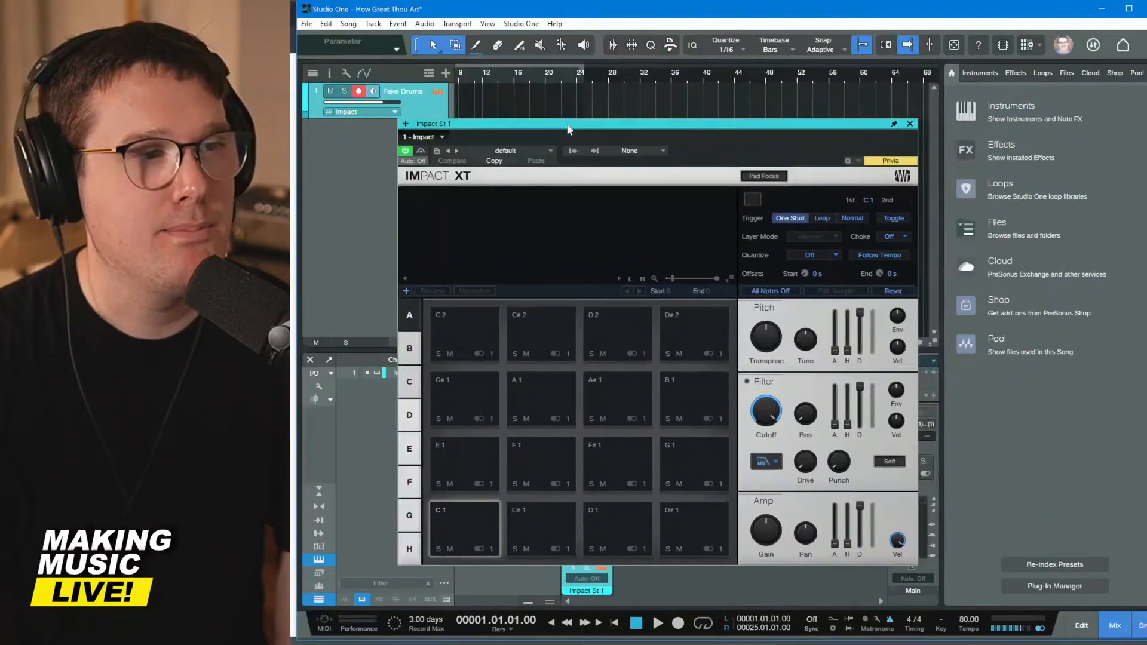
click(507, 149)
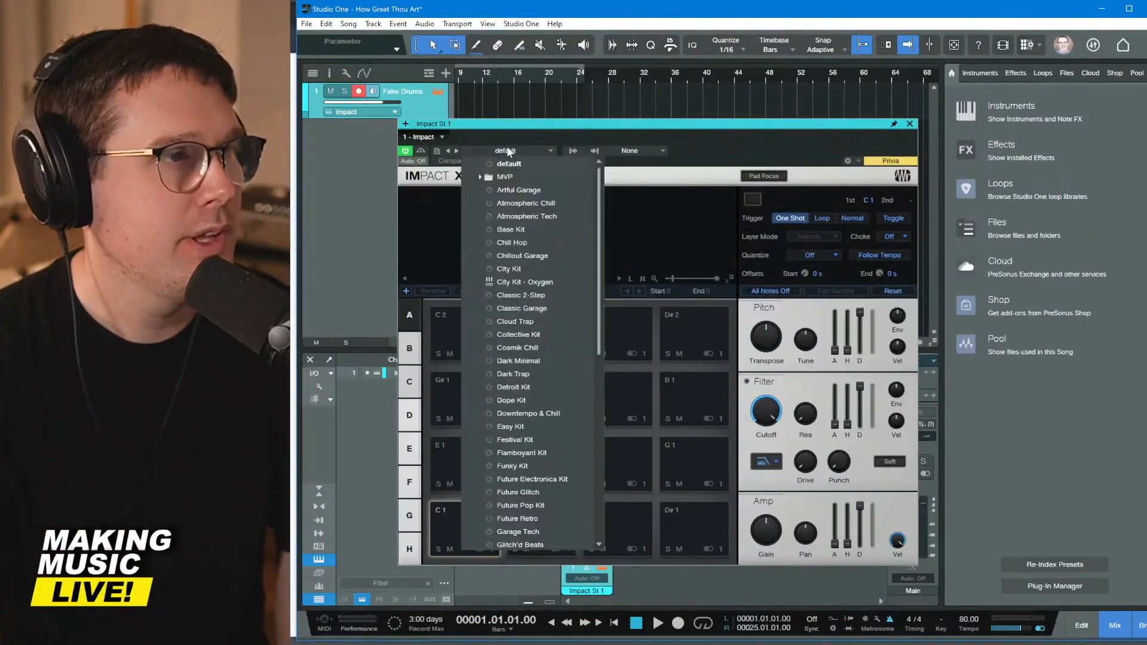
scroll(562, 313, down, 1)
scroll(565, 353, down, 5)
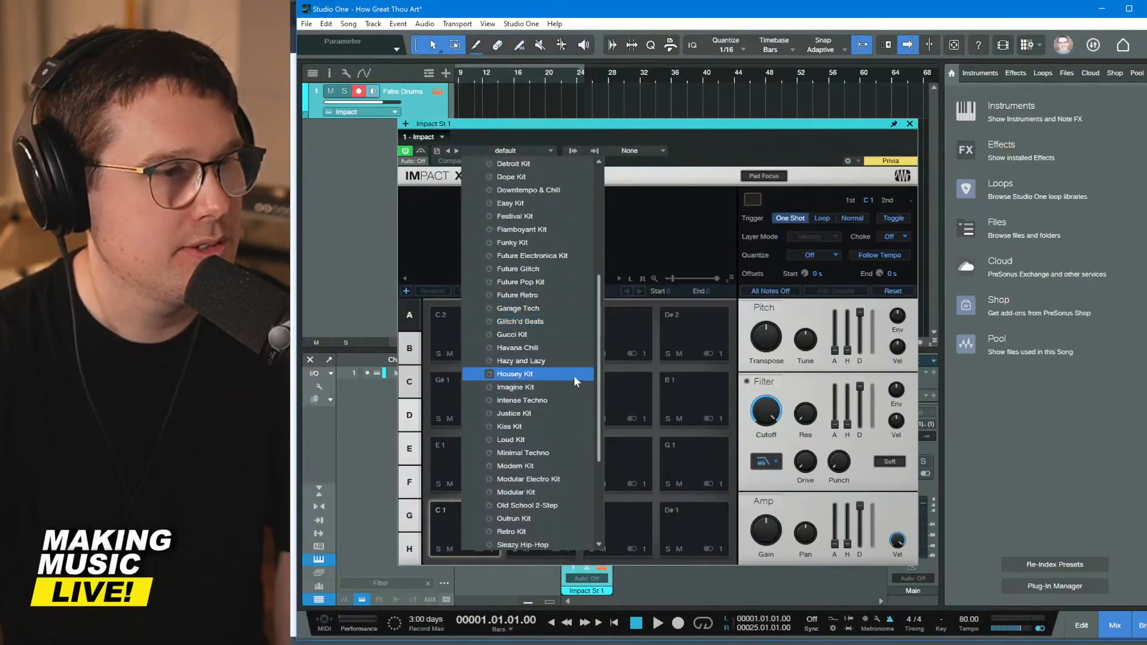
click(572, 361)
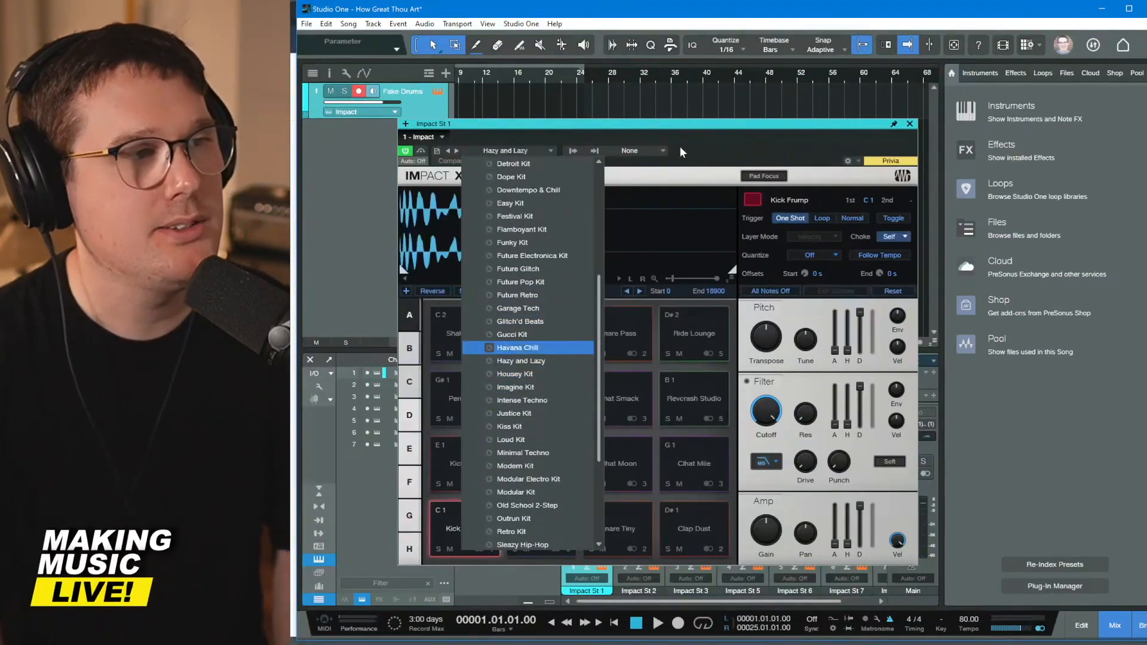
drag(683, 130, 698, 123)
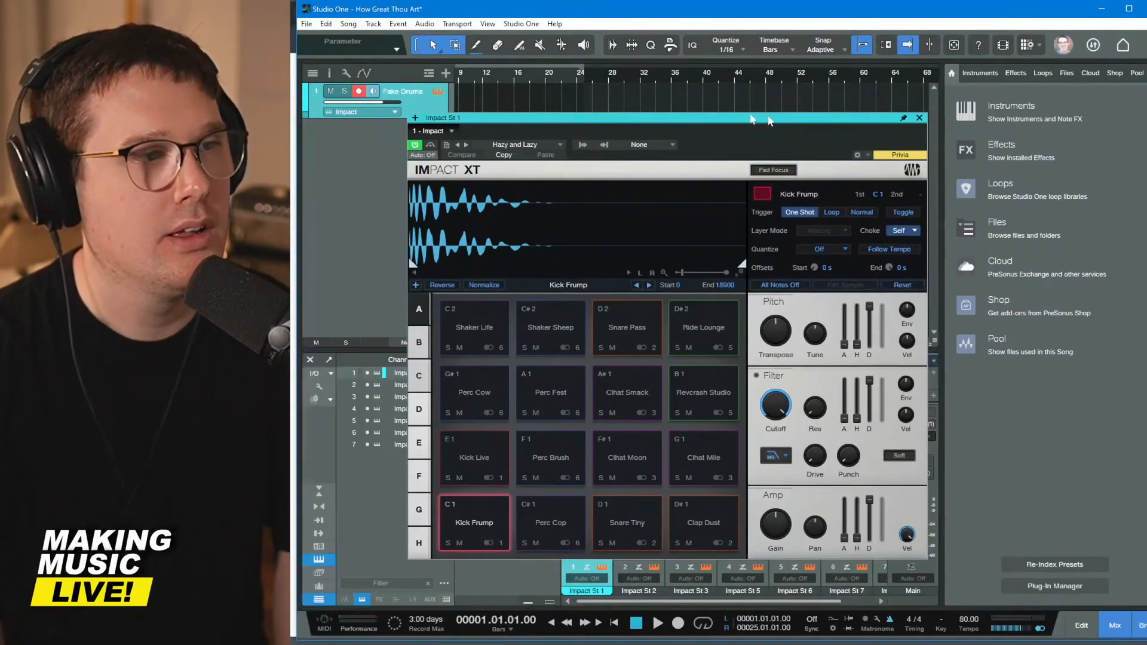
drag(769, 117, 685, 115)
- Audition the Hazy and Lazy kit's shaker, percussion, snare, hi-hat, ride and kick pads in Impact XT
click(389, 327)
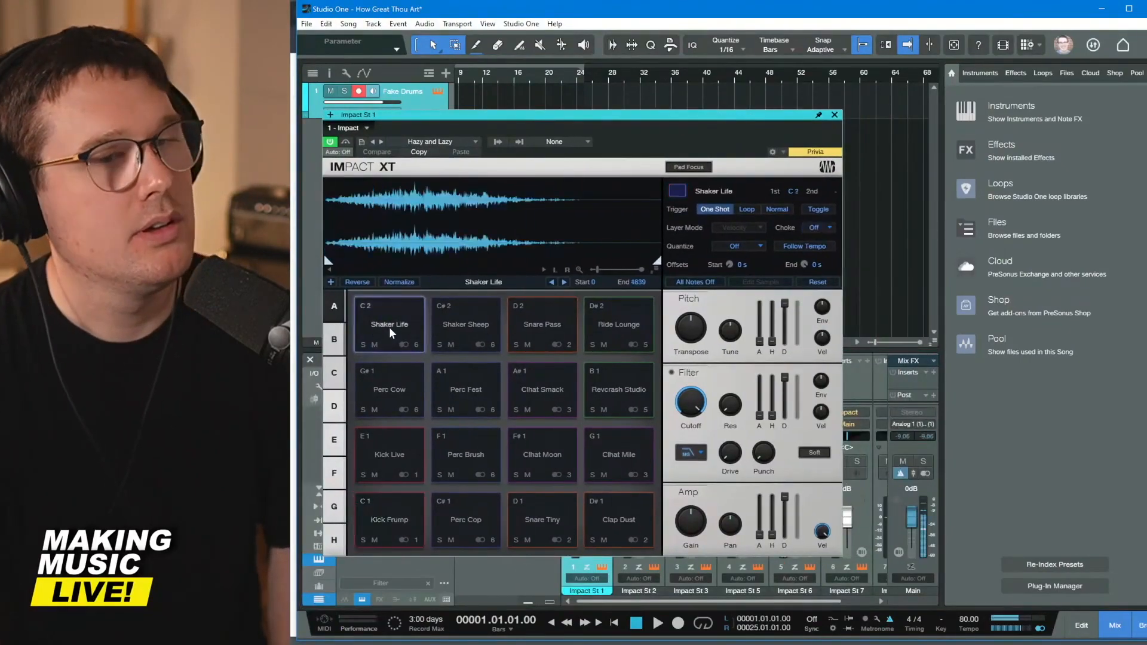
click(442, 318)
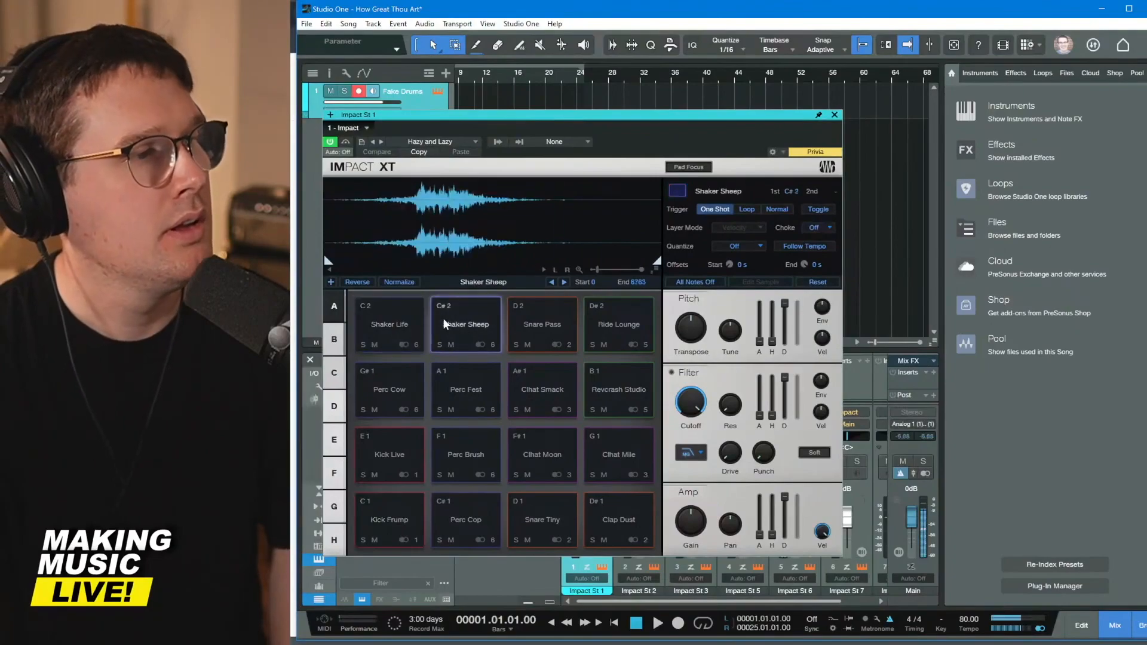
click(458, 380)
click(513, 385)
click(532, 344)
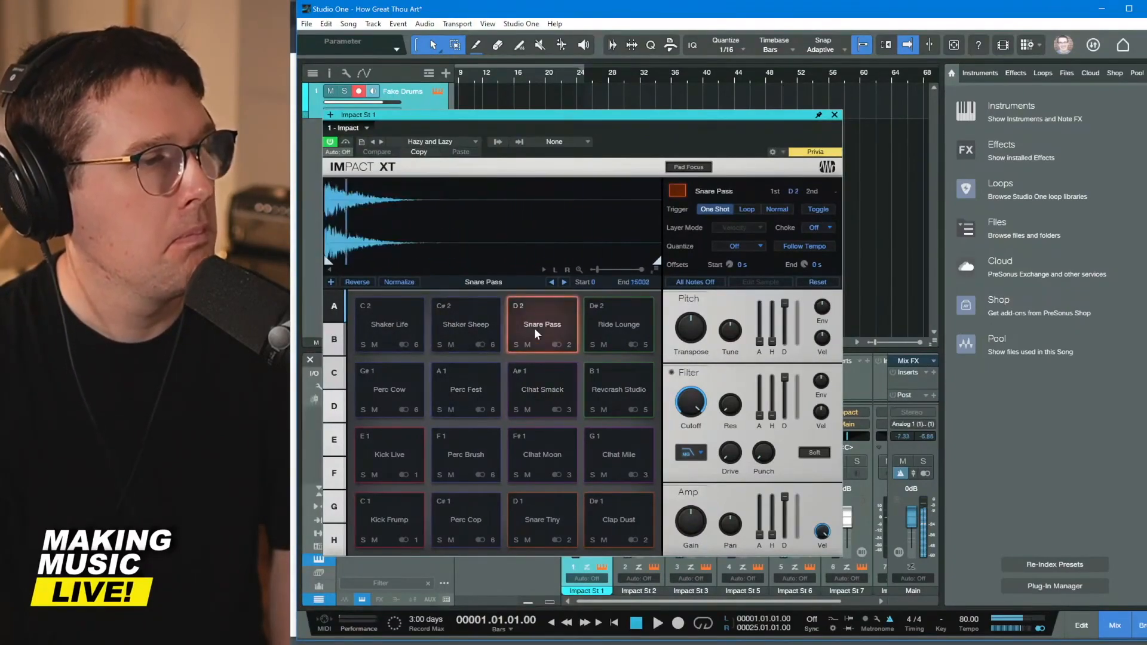
click(600, 321)
click(547, 328)
click(543, 382)
click(554, 331)
click(543, 405)
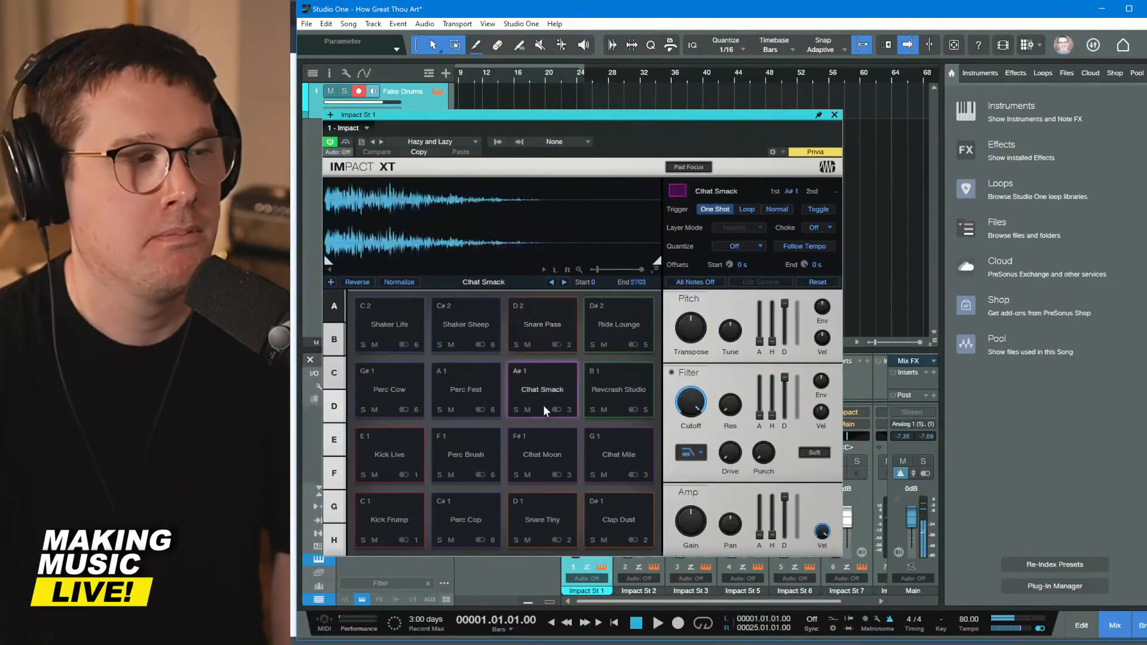
click(557, 347)
click(612, 395)
click(560, 457)
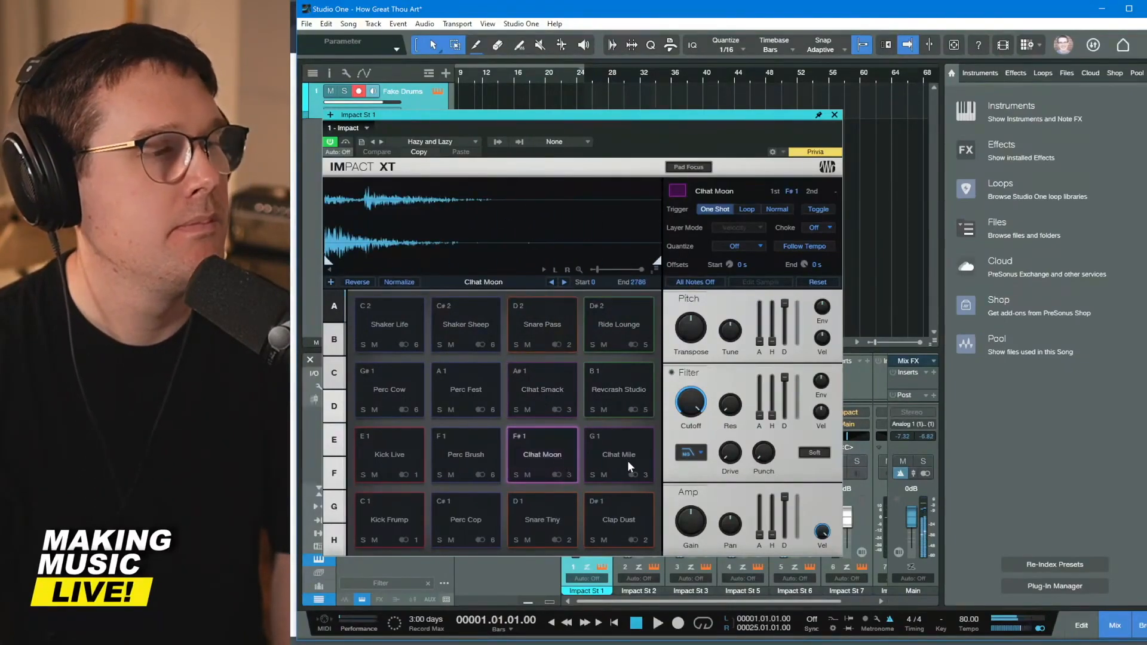
click(624, 459)
click(548, 458)
click(467, 514)
click(402, 523)
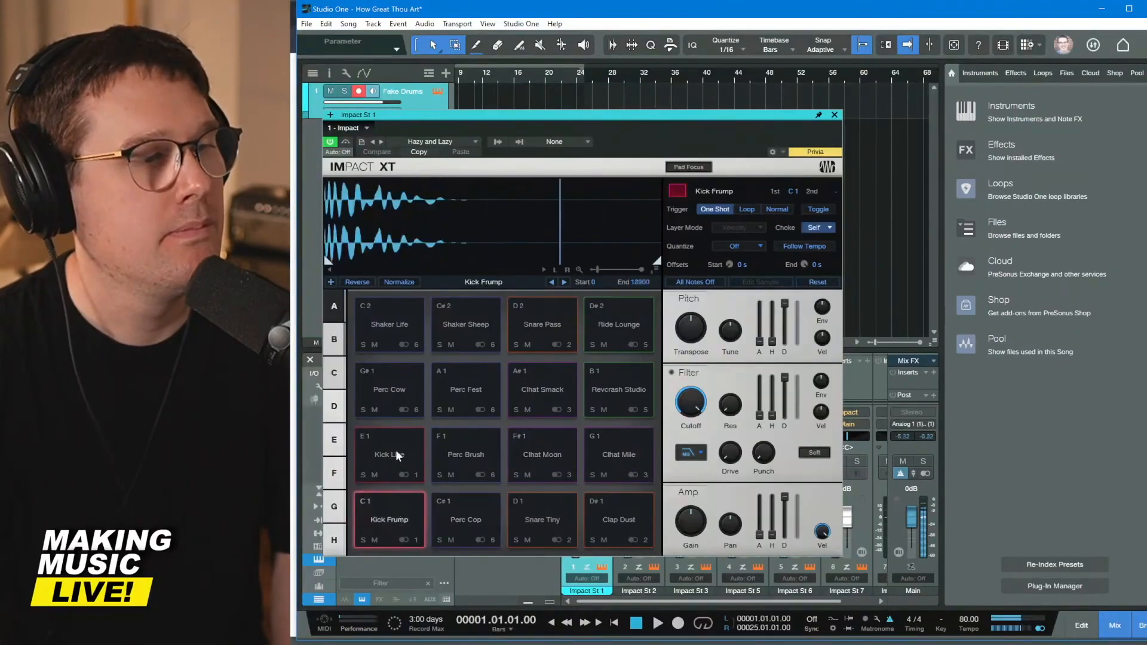
click(417, 471)
click(457, 522)
click(389, 452)
click(456, 512)
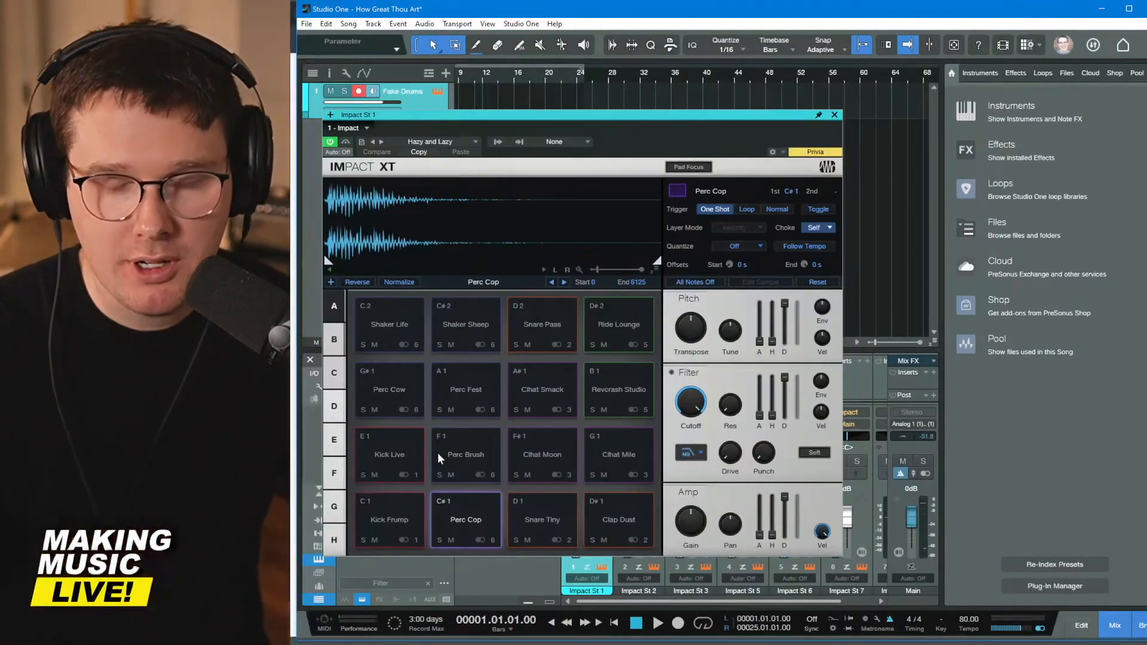
- Remove the Impact instrument and the Fake Drums track from the song
click(367, 127)
click(380, 198)
right_click(419, 107)
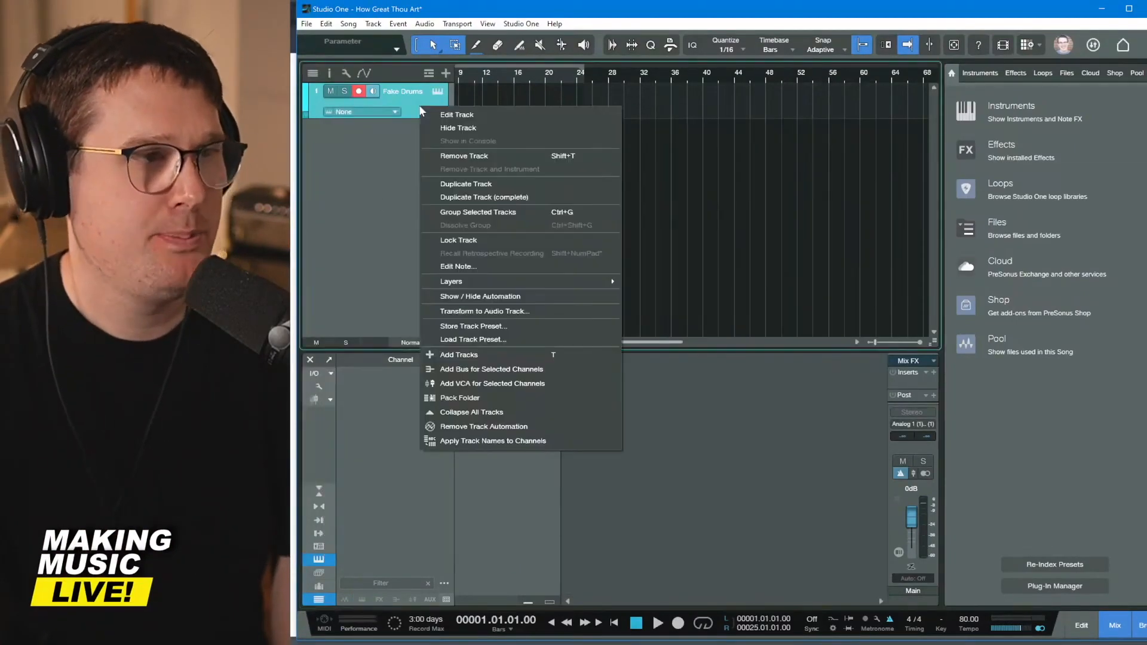
click(464, 154)
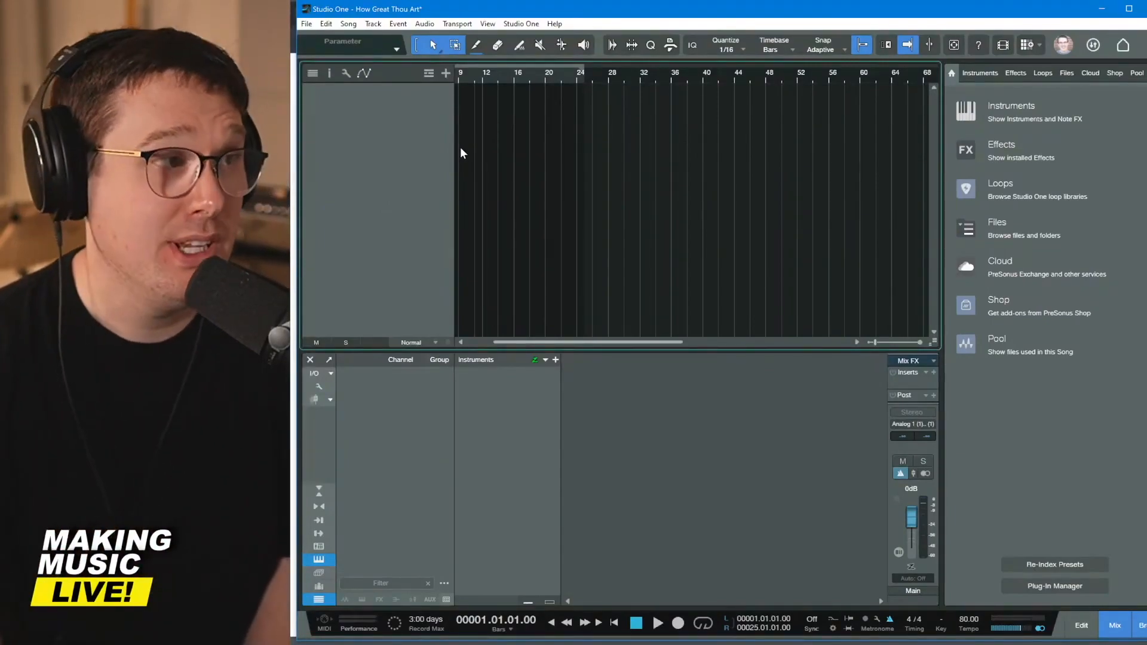
- Reopen the track creation dialog with the instrument track type selected
click(443, 73)
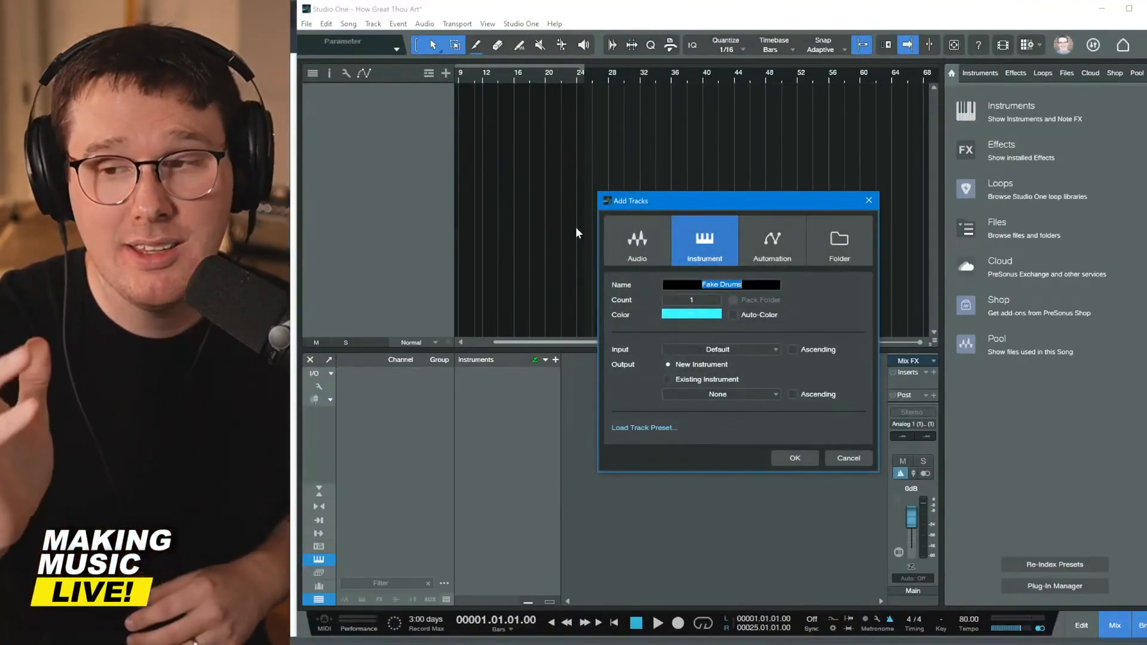
click(719, 256)
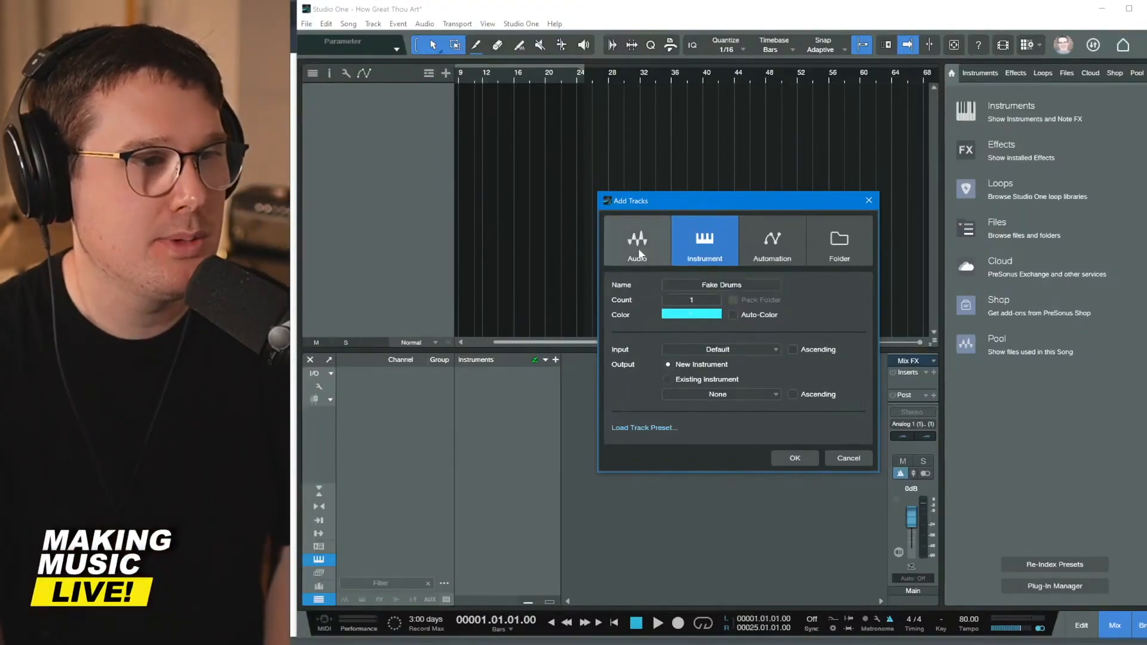